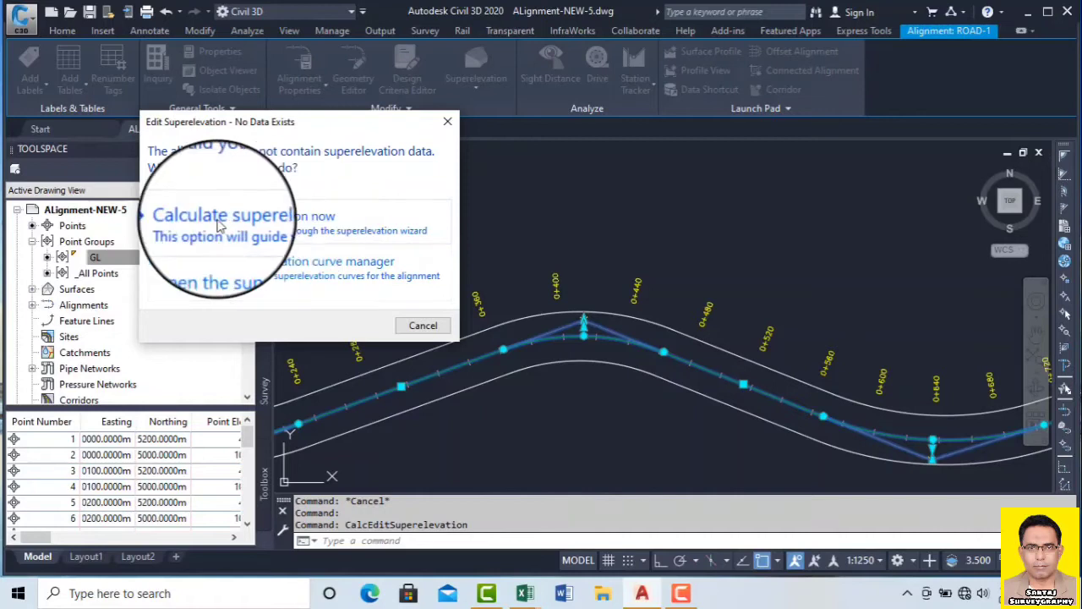
Start calculating superelevation for the ROAD-1 alignment through the wizard and review the pivot methods for the undivided crowned roadway
{"action": "left_click", "coordinate": [269, 225]}
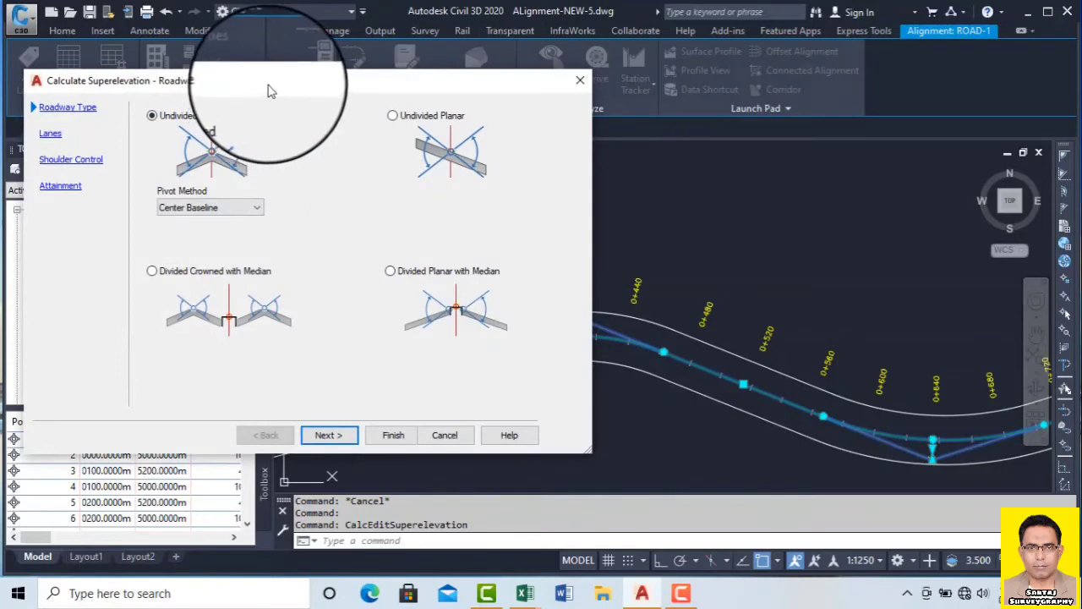
{"action": "left_click_drag", "start_coordinate": [268, 90], "coordinate": [378, 84]}
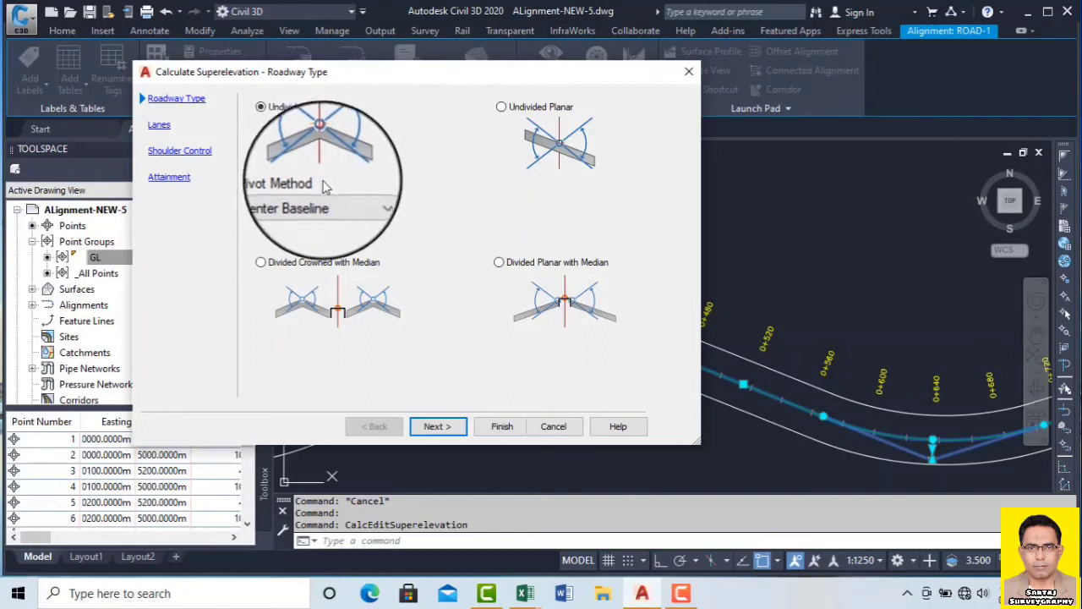
{"action": "left_click", "coordinate": [340, 201]}
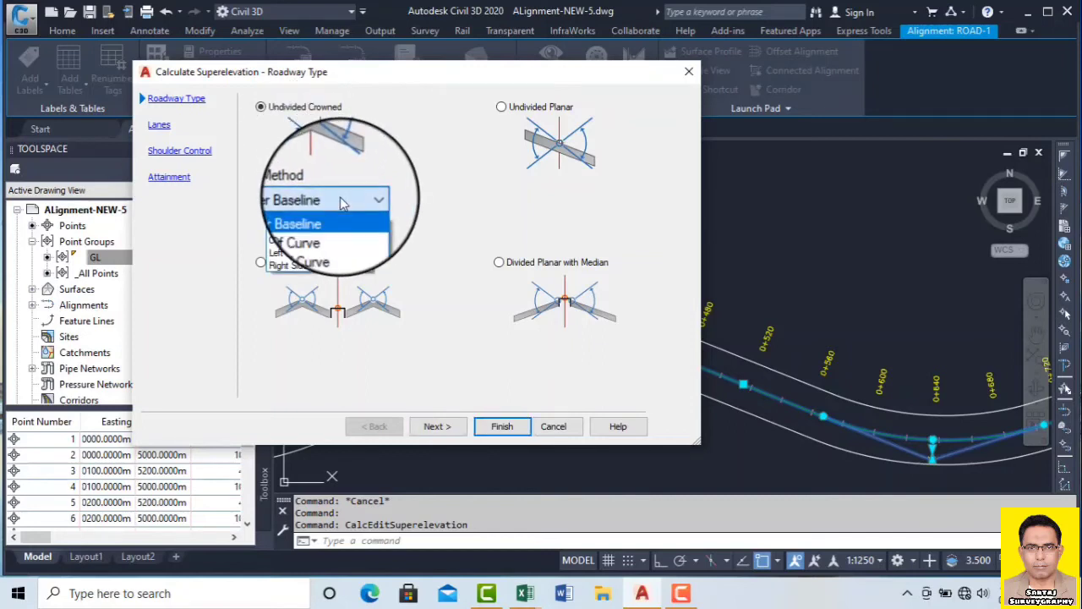
{"action": "left_click", "coordinate": [341, 201]}
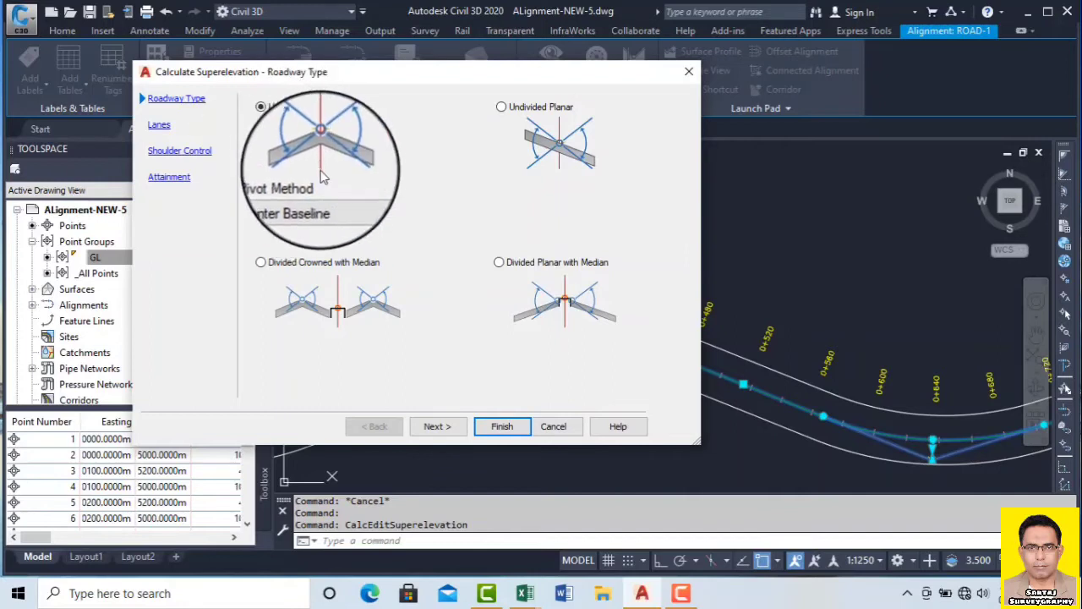
Compare the Undivided Planar, Divided Crowned with Median and Divided Planar with Median roadway types by selecting each in turn
{"action": "left_click", "coordinate": [499, 106]}
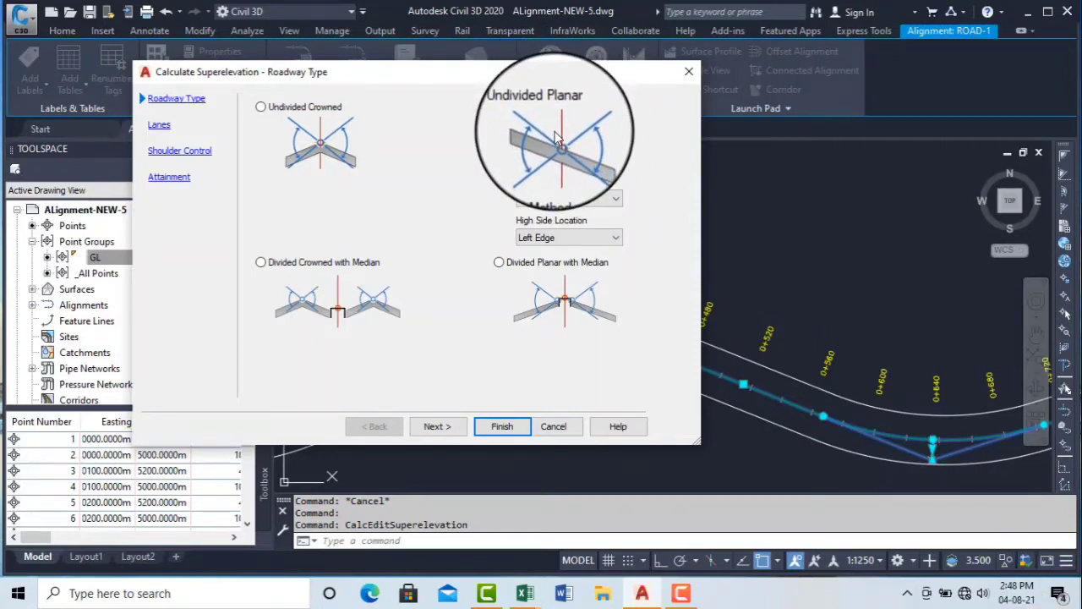
{"action": "left_click", "coordinate": [271, 263]}
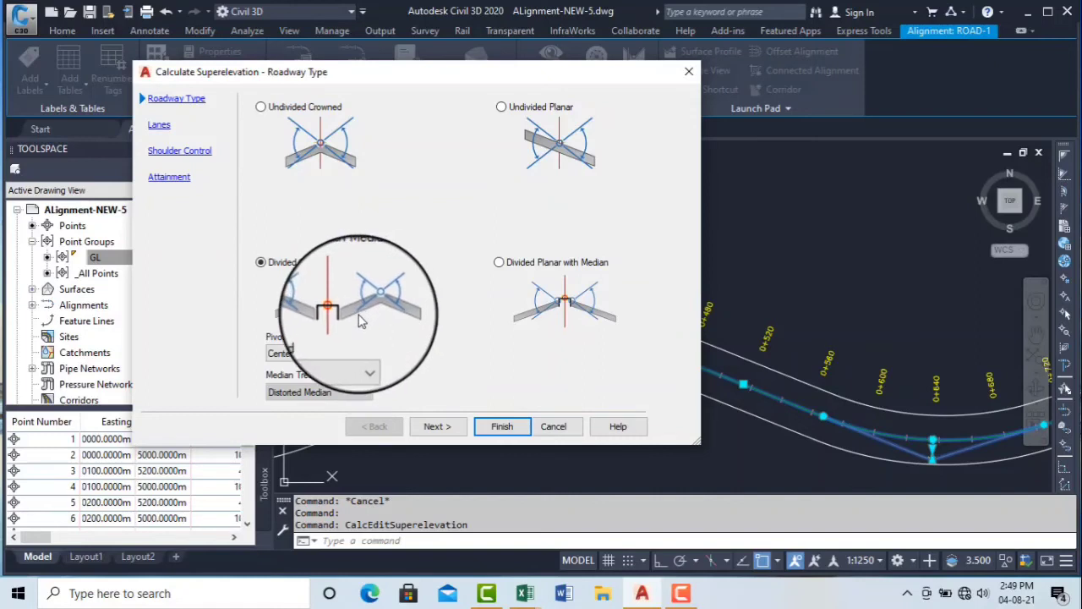
{"action": "left_click", "coordinate": [499, 263]}
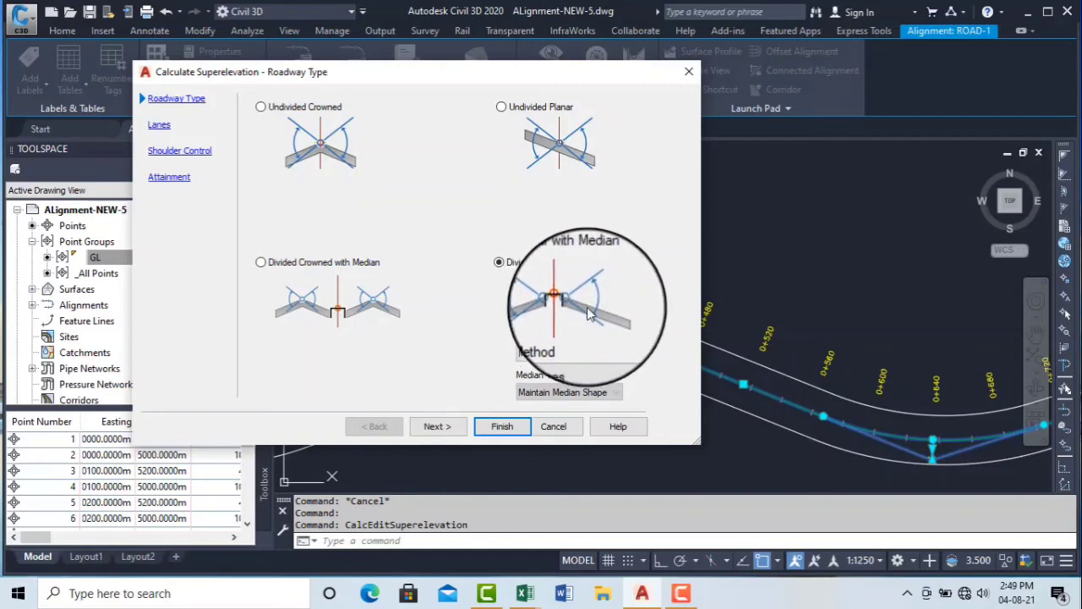
{"action": "left_click", "coordinate": [527, 319]}
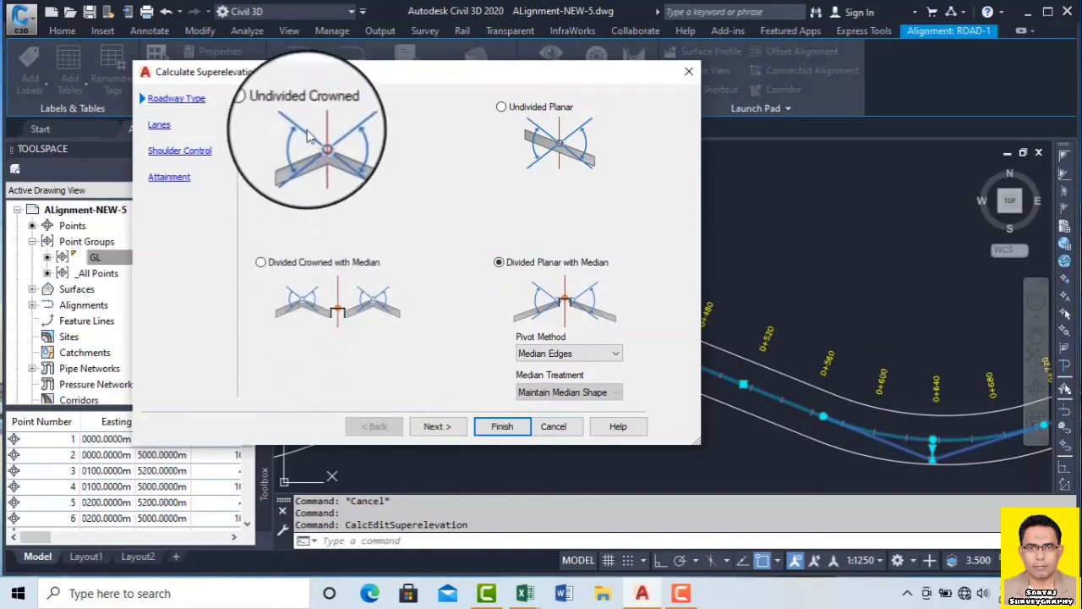
Set the roadway type to Undivided Crowned with the Outside Of Curve pivot method and continue to the lane settings
{"action": "left_click", "coordinate": [260, 107]}
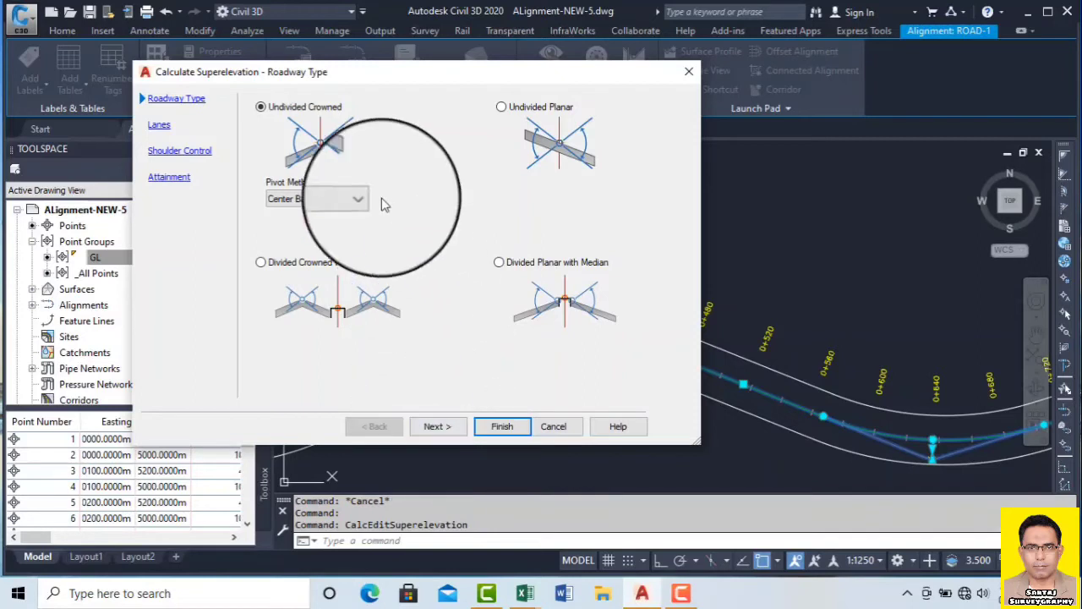
{"action": "left_click", "coordinate": [341, 202]}
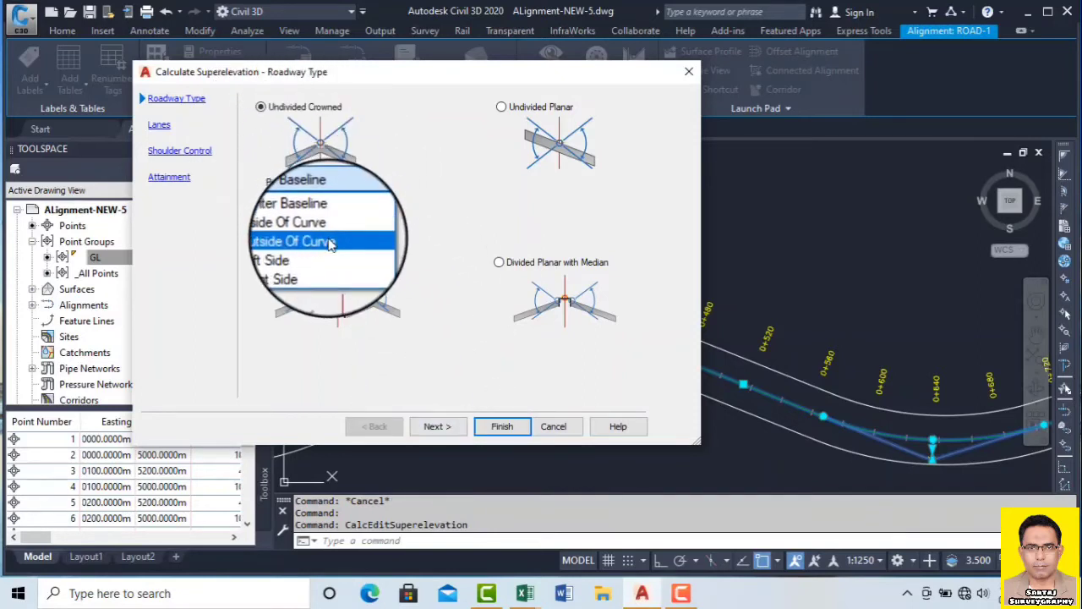
{"action": "left_click", "coordinate": [333, 243]}
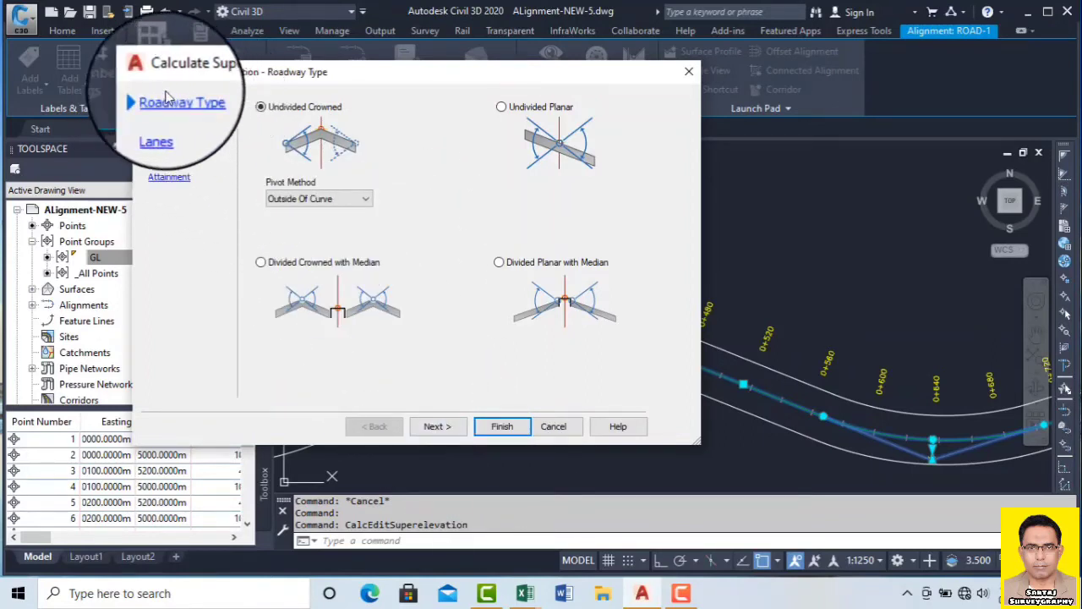
{"action": "left_click", "coordinate": [431, 427]}
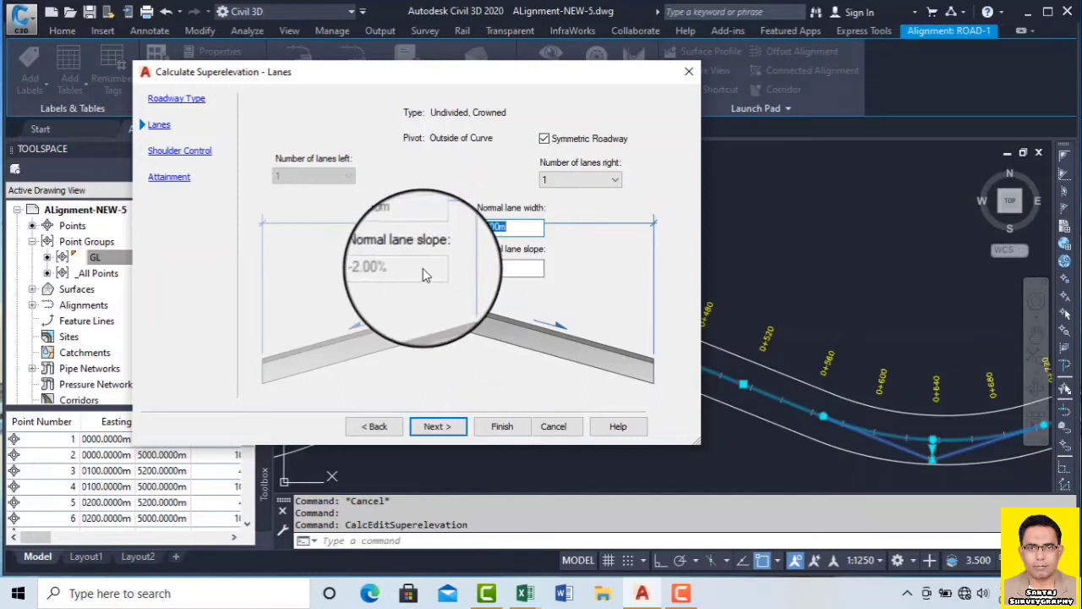
Try a normal lane slope of -3.00%, restore it to -2.00%, and switch Symmetric Roadway off and back on
{"action": "left_click", "coordinate": [492, 272]}
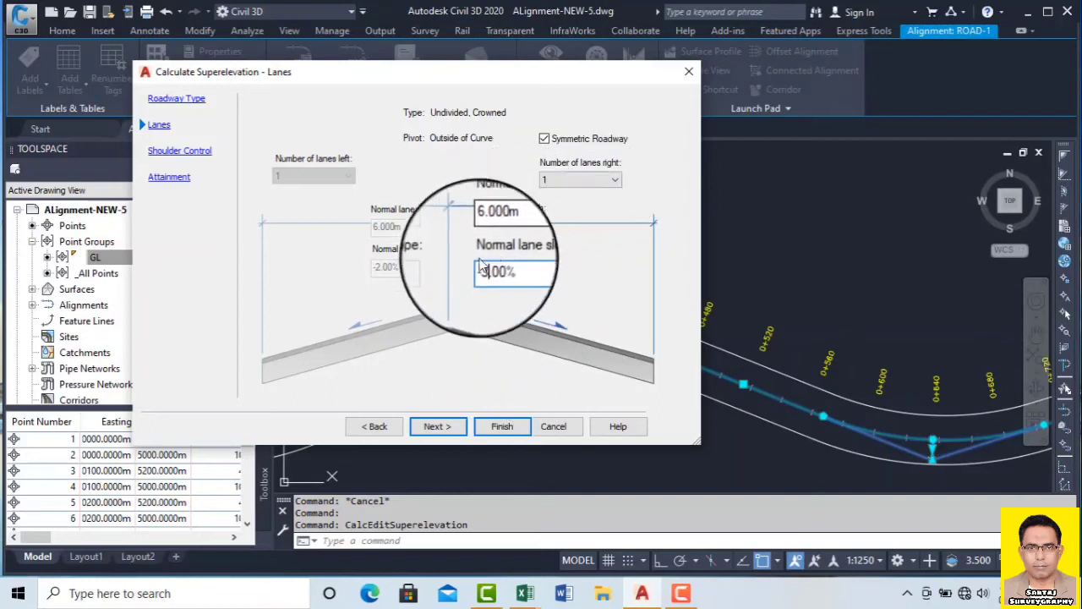
{"action": "left_click", "coordinate": [487, 227]}
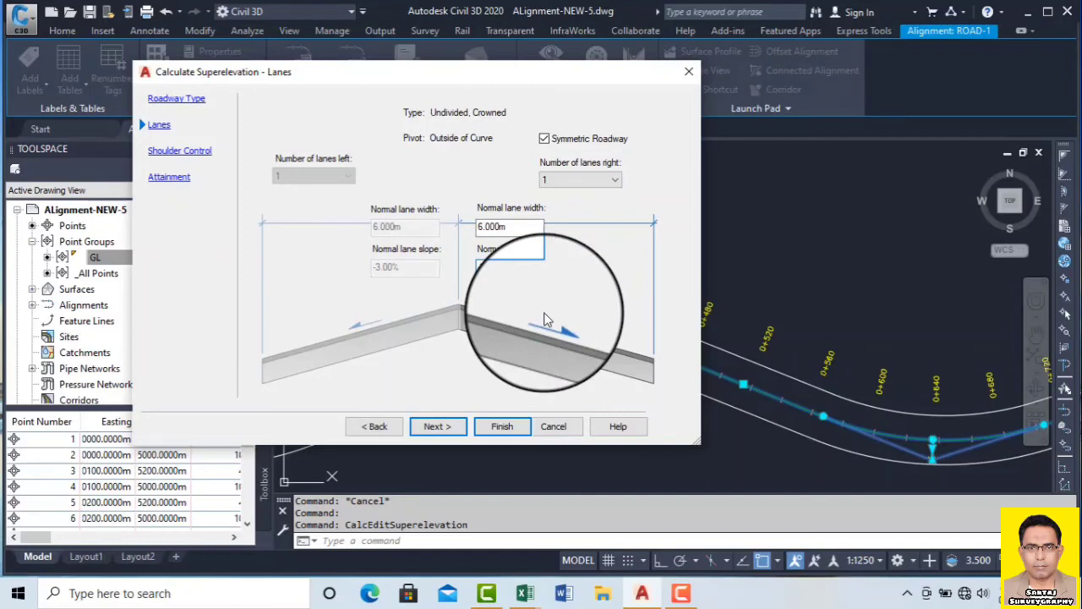
{"action": "left_click", "coordinate": [503, 226]}
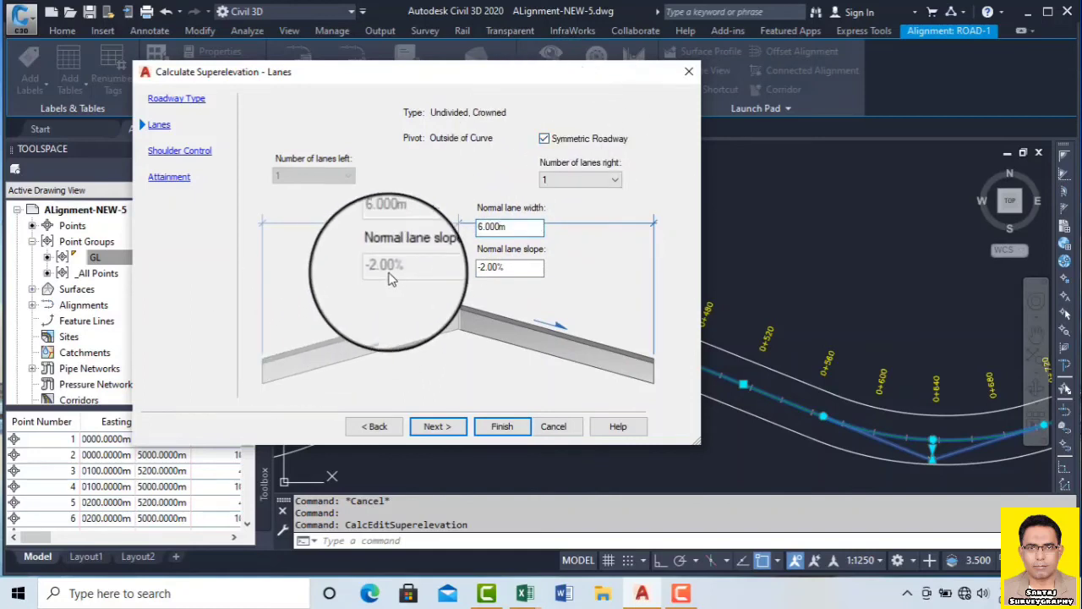
{"action": "left_click", "coordinate": [544, 138]}
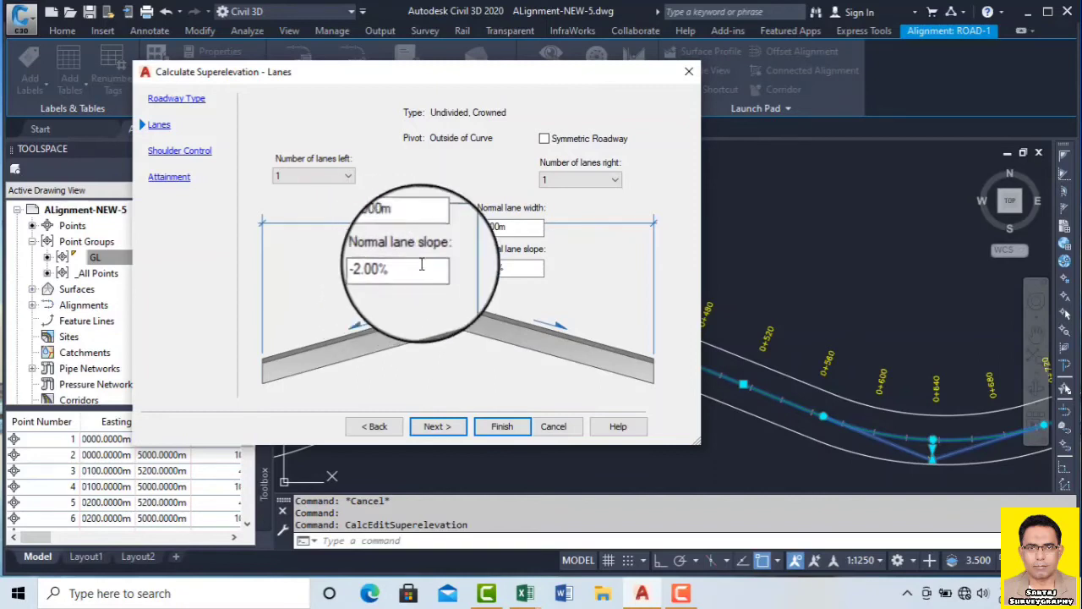
{"action": "left_click", "coordinate": [543, 138]}
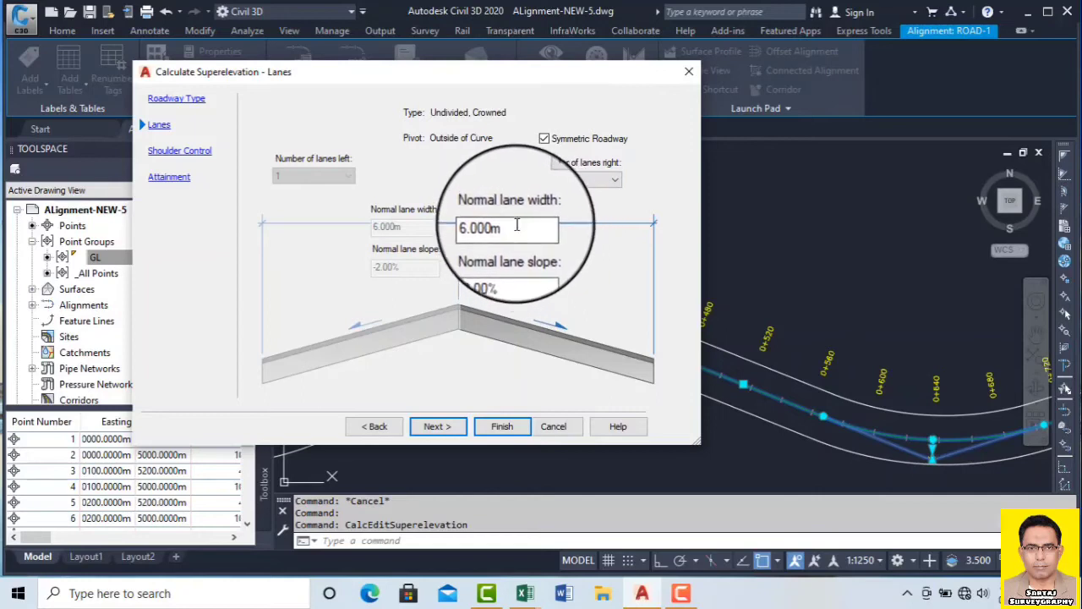
Set the normal lane width to 15 m for the symmetric roadway and continue to the shoulder control settings
{"action": "left_click_drag", "start_coordinate": [516, 229], "coordinate": [432, 229]}
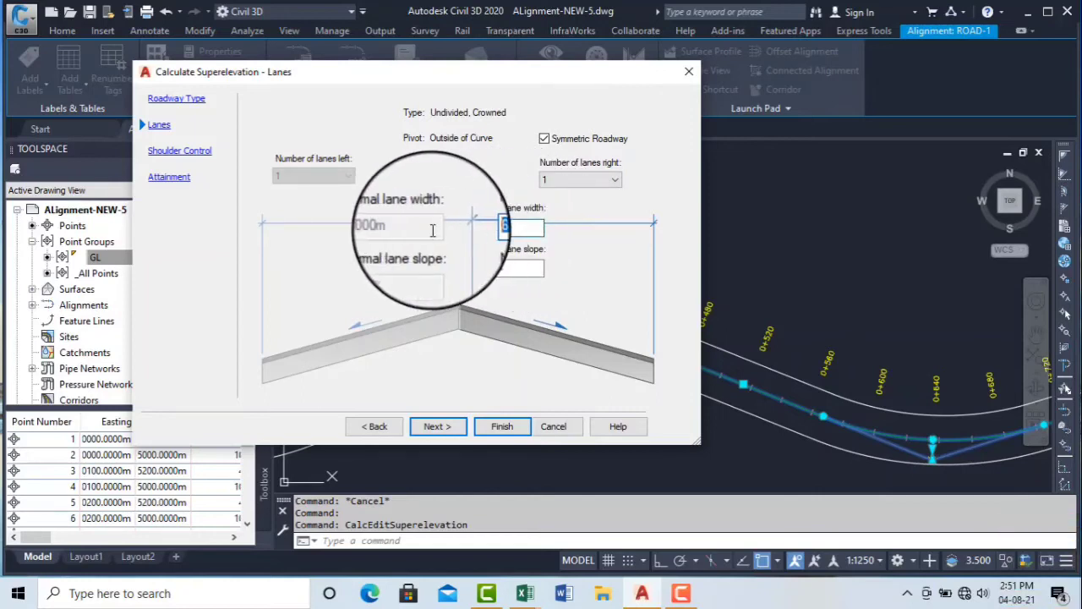
{"action": "type", "text": "15"}
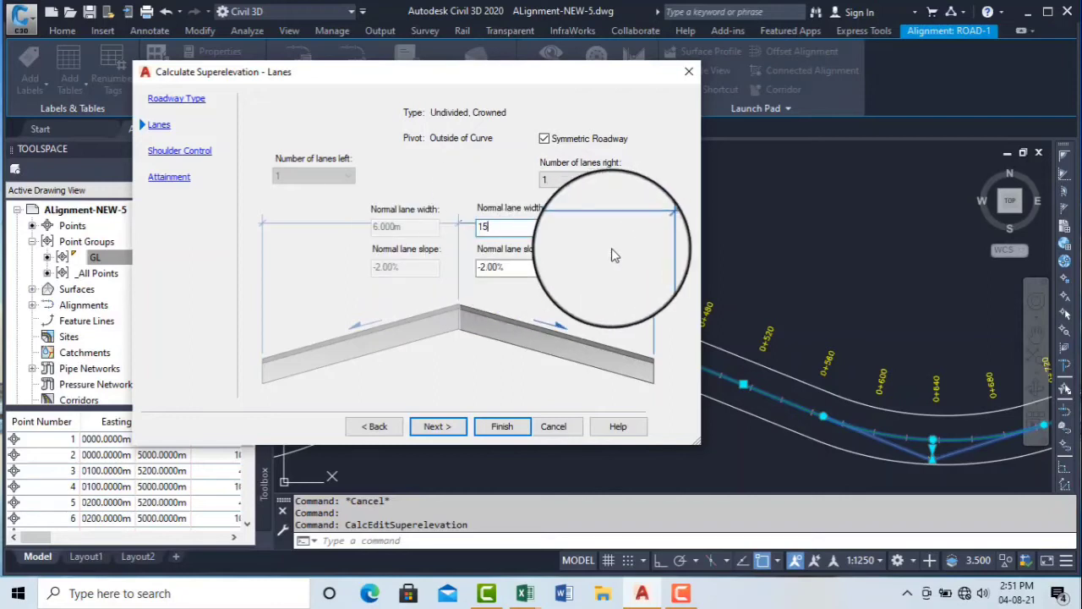
{"action": "left_click", "coordinate": [512, 267]}
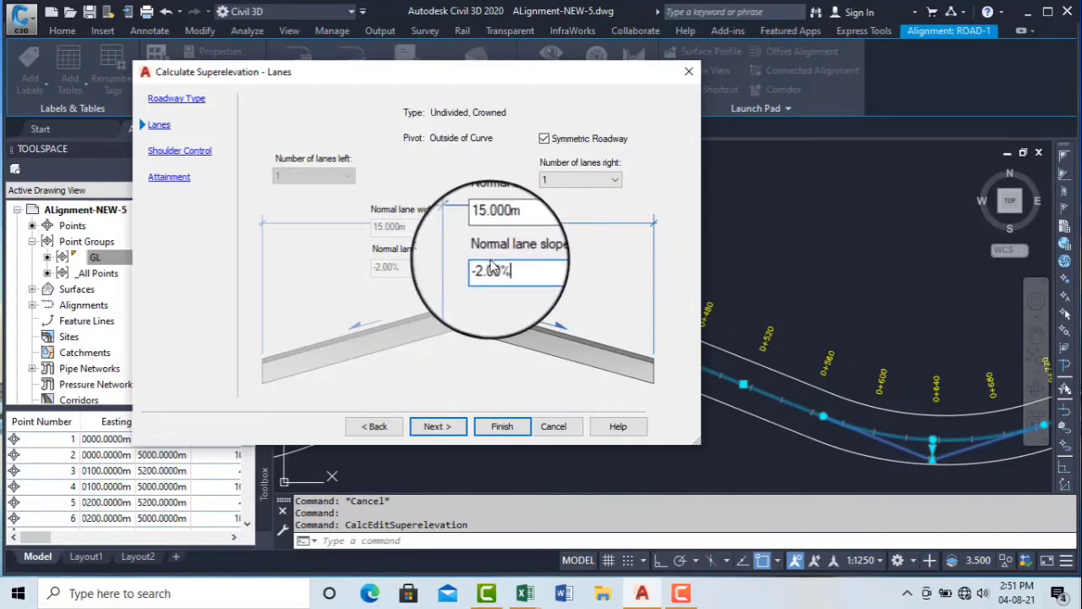
{"action": "left_click", "coordinate": [582, 181]}
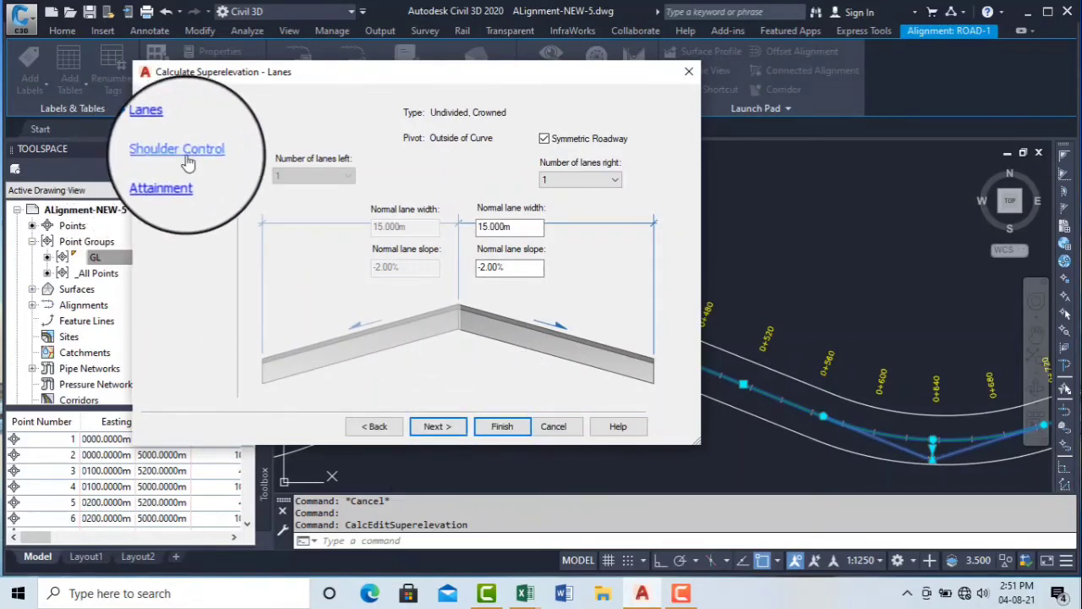
{"action": "left_click", "coordinate": [458, 428]}
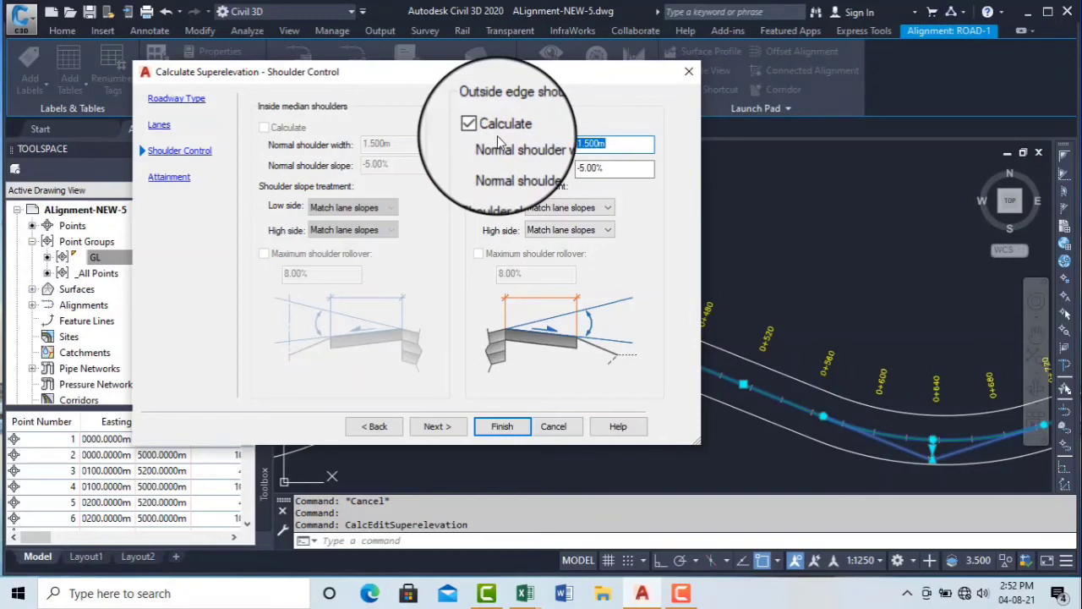
Turn off the calculation of the outside edge shoulders and continue to the attainment settings
{"action": "left_click", "coordinate": [470, 128]}
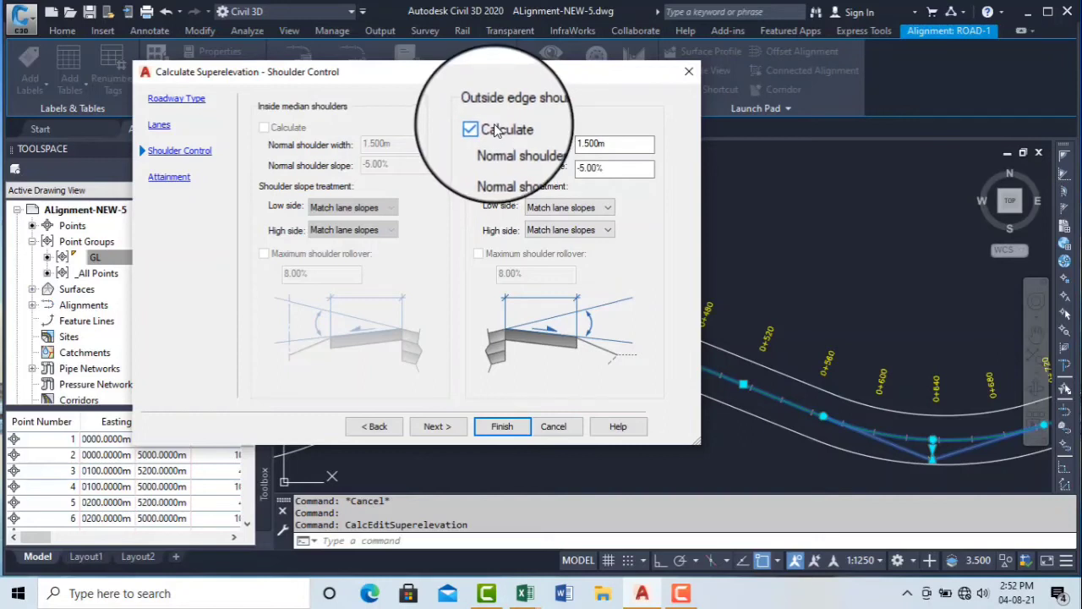
{"action": "left_click", "coordinate": [497, 129]}
{"action": "left_click", "coordinate": [497, 129]}
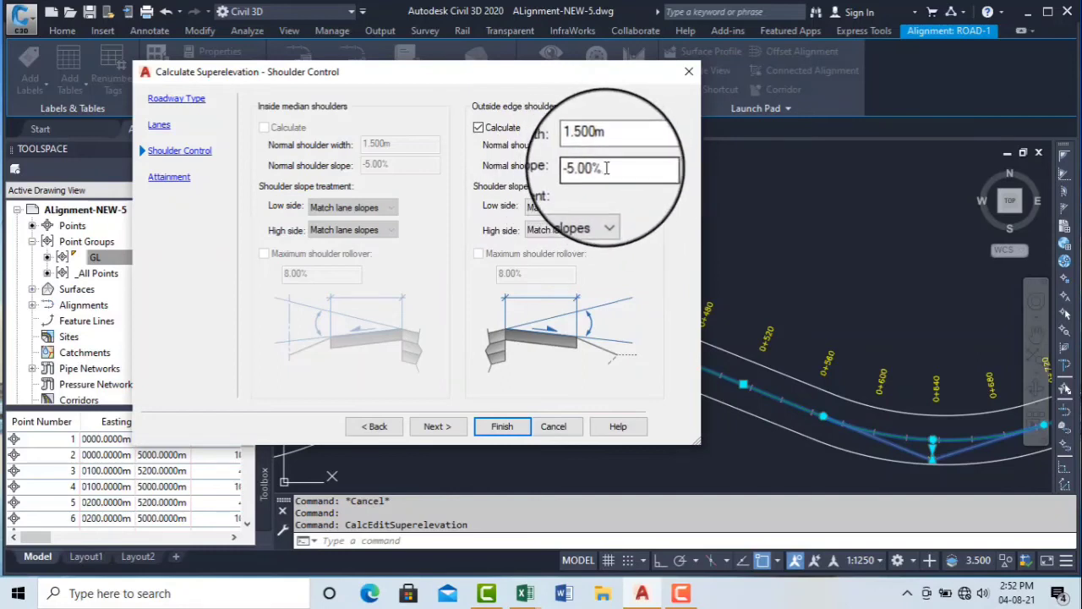
{"action": "left_click", "coordinate": [491, 133]}
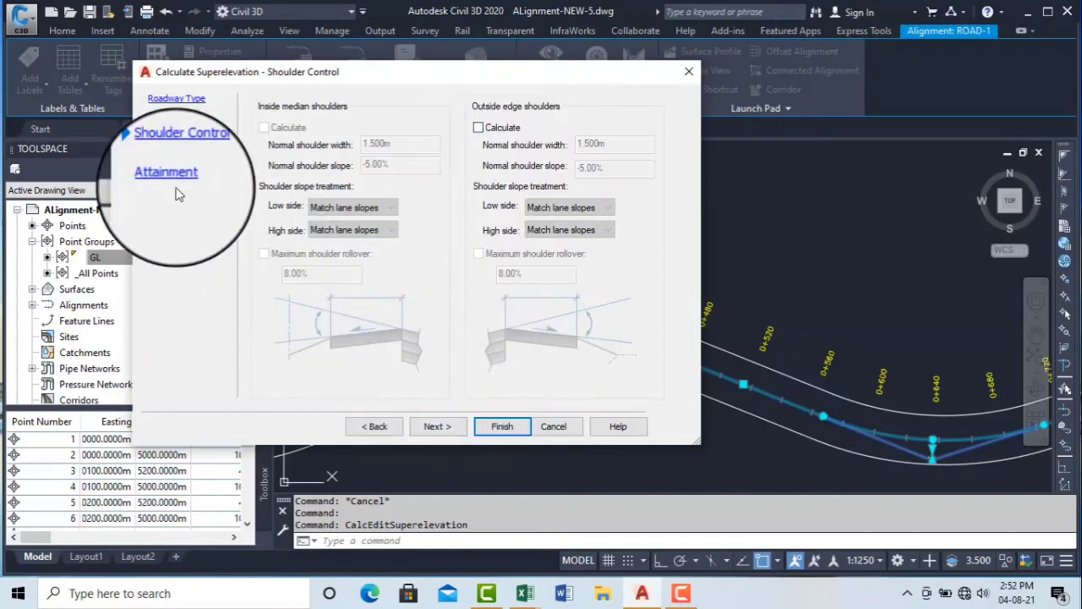
{"action": "left_click", "coordinate": [439, 425]}
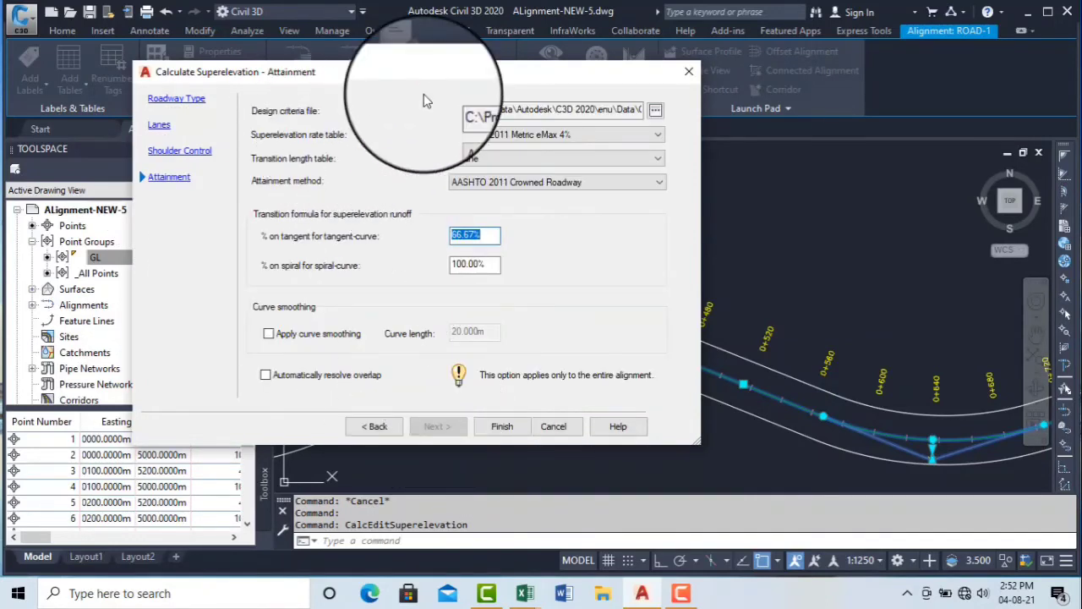
Choose the AASHTO 2011 Metric eMax 6% superelevation rate table and finish the superelevation calculation
{"action": "left_click", "coordinate": [658, 112]}
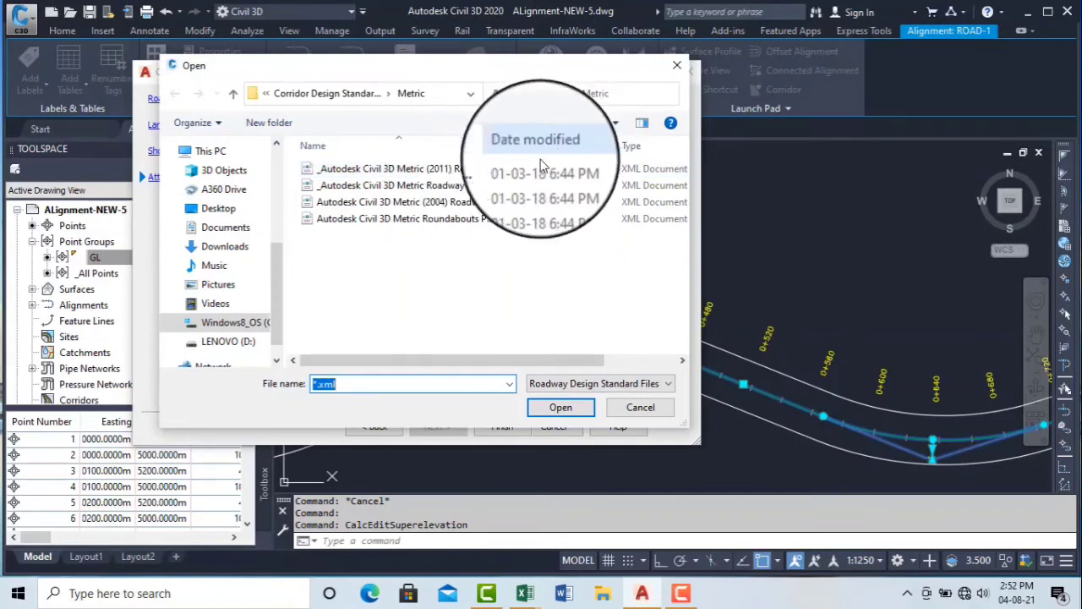
{"action": "left_click", "coordinate": [676, 68]}
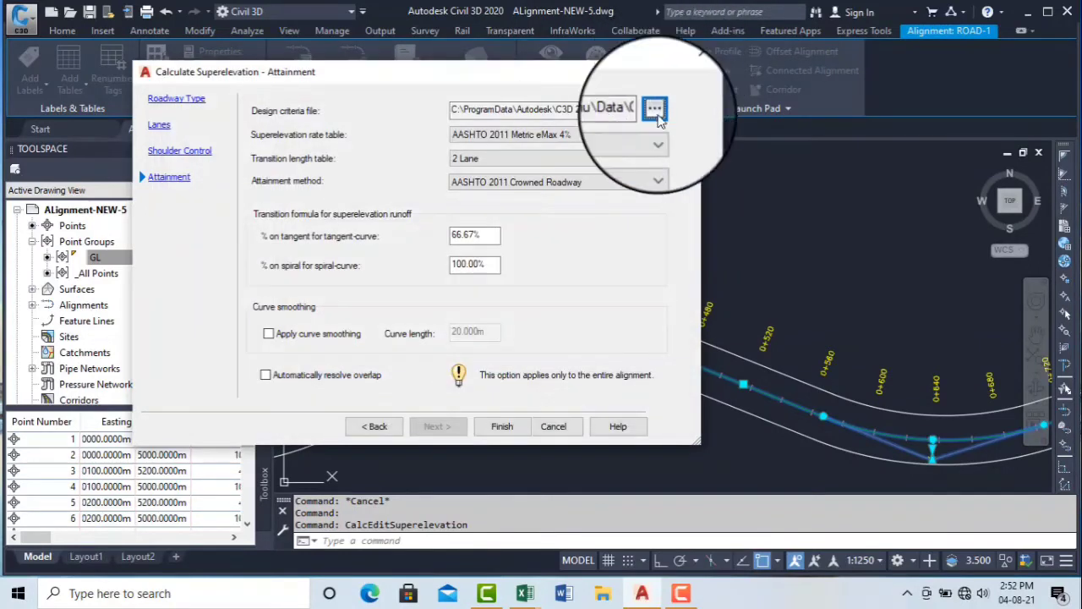
{"action": "left_click", "coordinate": [579, 140]}
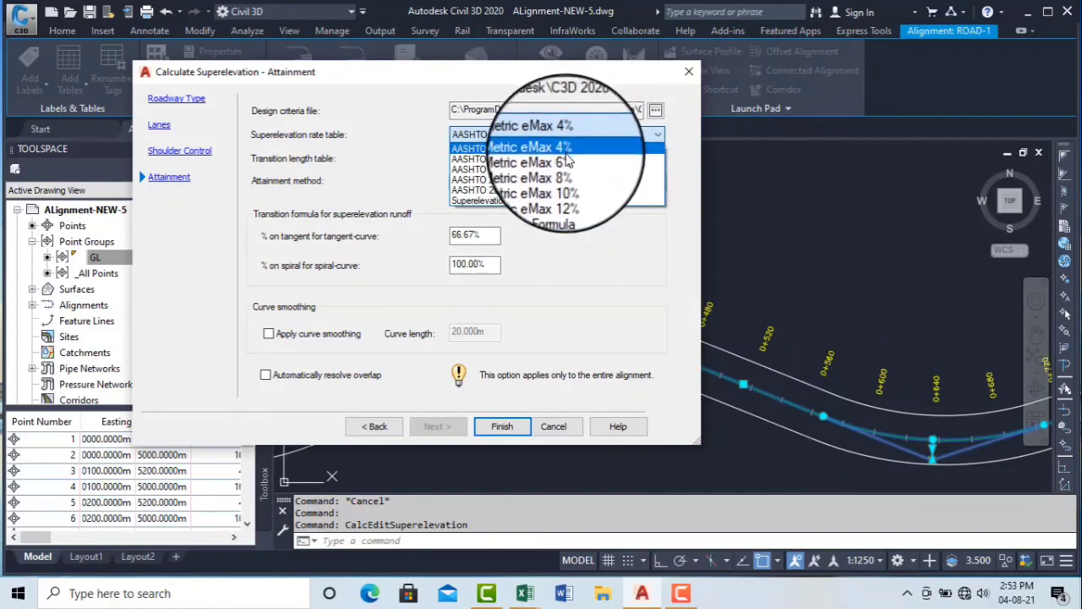
{"action": "left_click", "coordinate": [568, 162]}
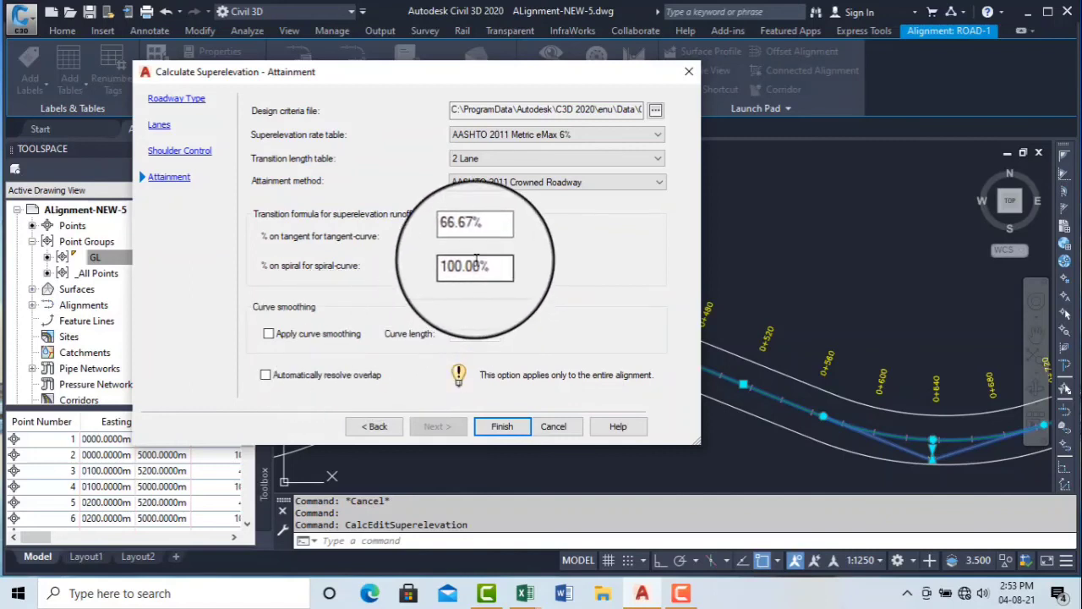
{"action": "left_click", "coordinate": [497, 423]}
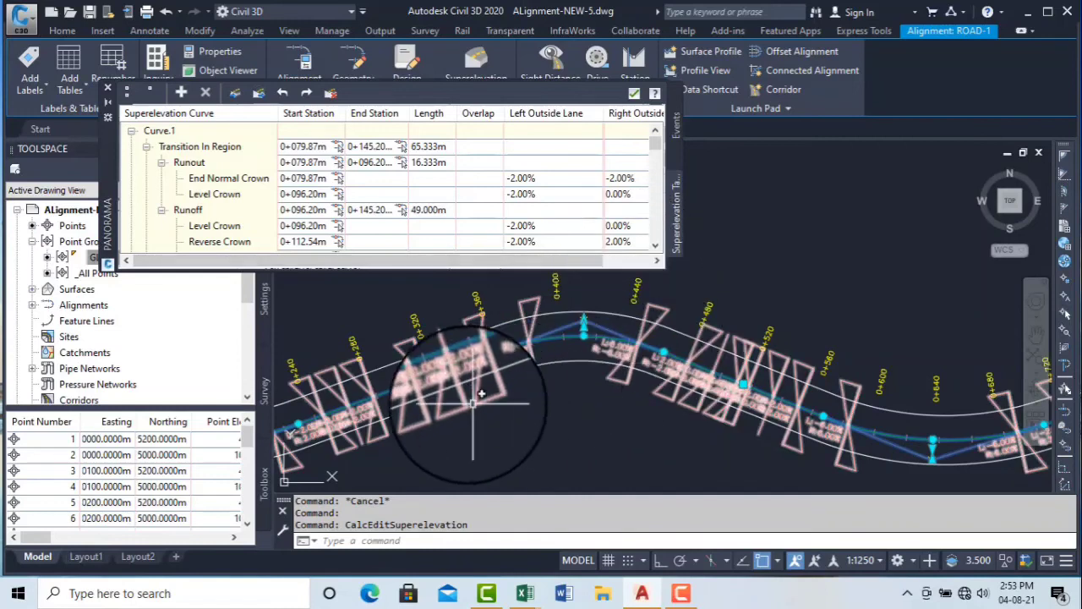
Examine the superelevation labels along the alignment and the stations, lengths and lane slopes of each curve in an enlarged superelevation table
{"action": "scroll", "coordinate": [474, 403], "scroll_direction": "down", "scroll_amount": 3}
{"action": "scroll", "coordinate": [547, 397], "scroll_direction": "up", "scroll_amount": 5}
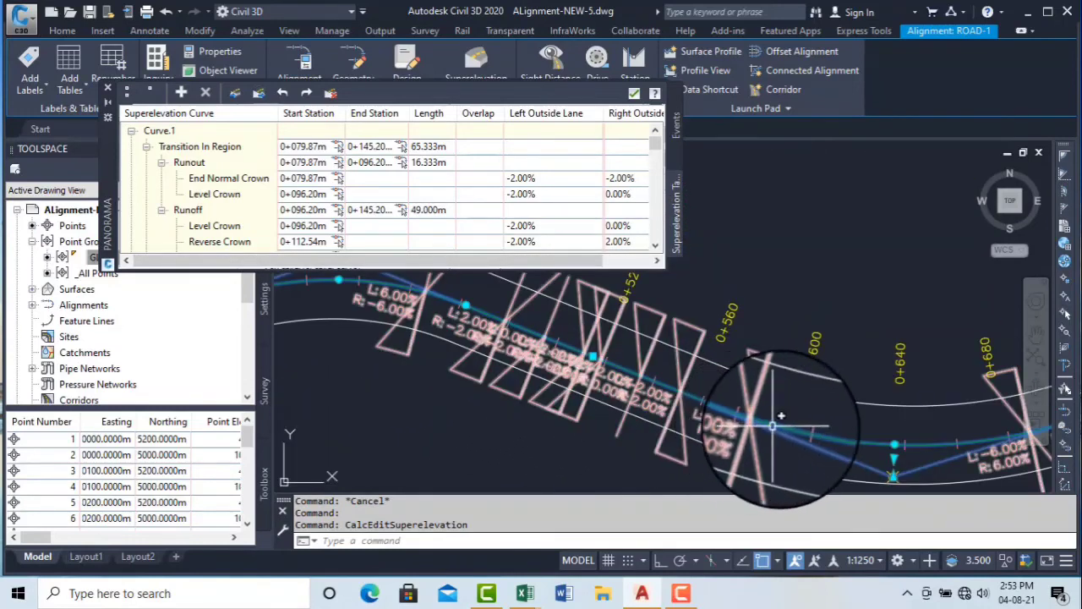
{"action": "scroll", "coordinate": [821, 442], "scroll_direction": "down", "scroll_amount": 2}
{"action": "scroll", "coordinate": [630, 388], "scroll_direction": "down", "scroll_amount": 2}
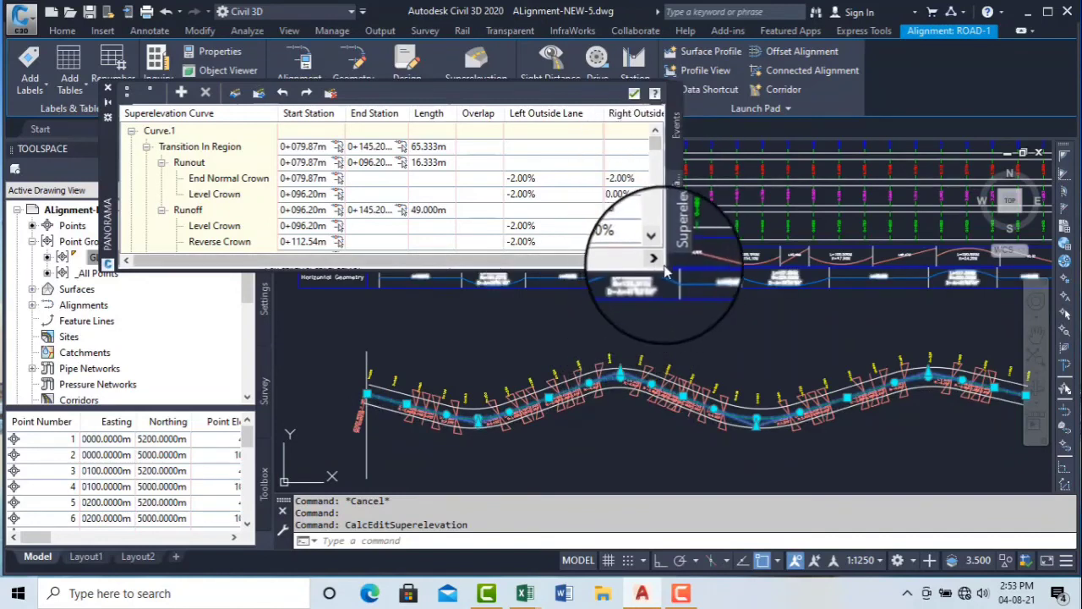
{"action": "left_click_drag", "start_coordinate": [668, 269], "coordinate": [647, 600]}
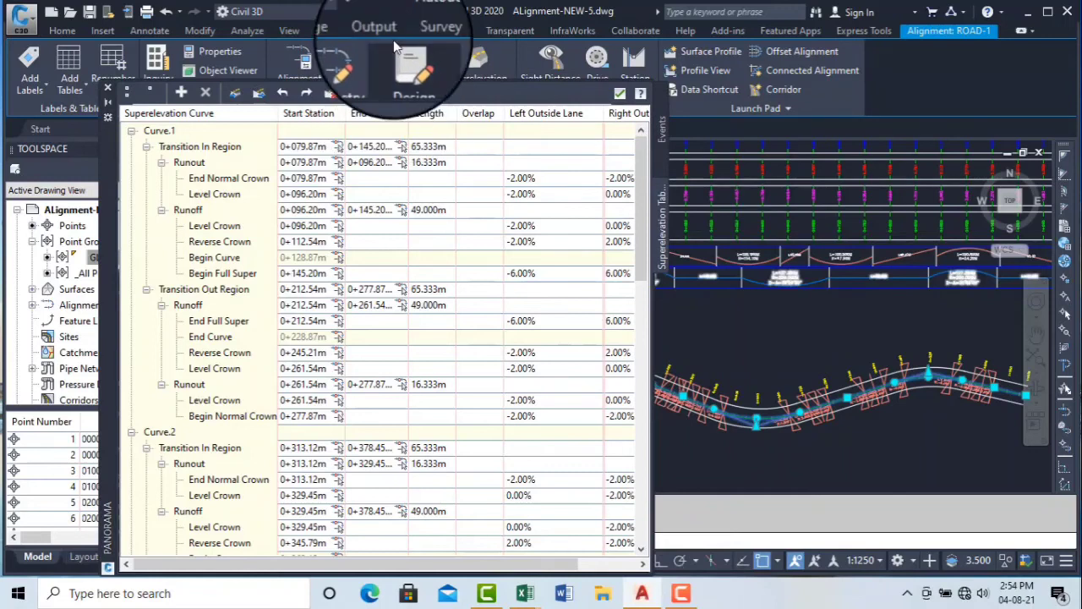
{"action": "left_click_drag", "start_coordinate": [109, 141], "coordinate": [122, 81]}
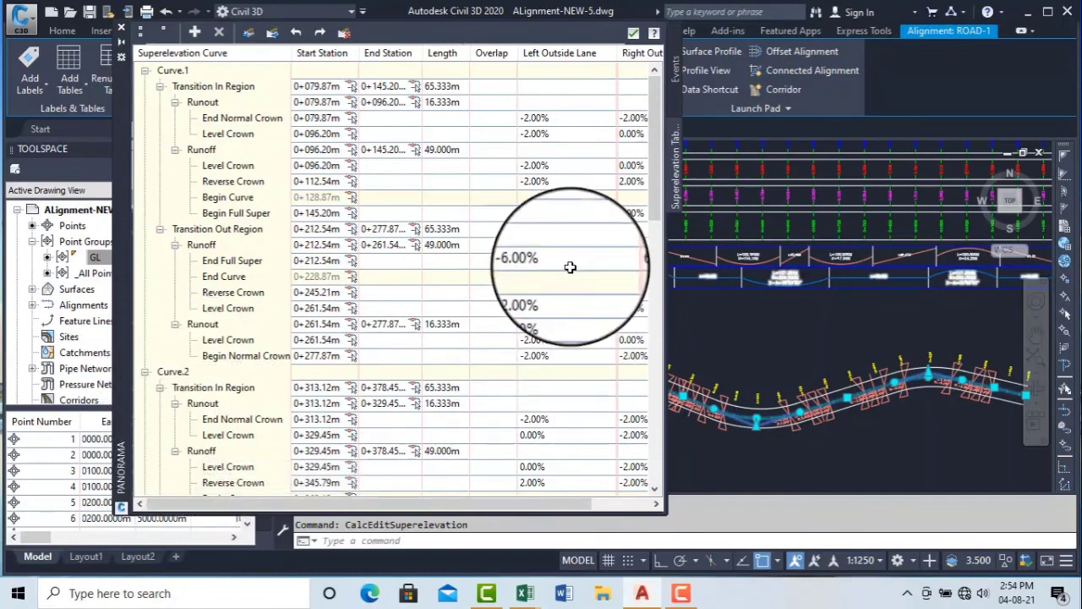
{"action": "left_click_drag", "start_coordinate": [651, 201], "coordinate": [325, 418]}
{"action": "scroll", "coordinate": [457, 292], "scroll_direction": "down", "scroll_amount": 12}
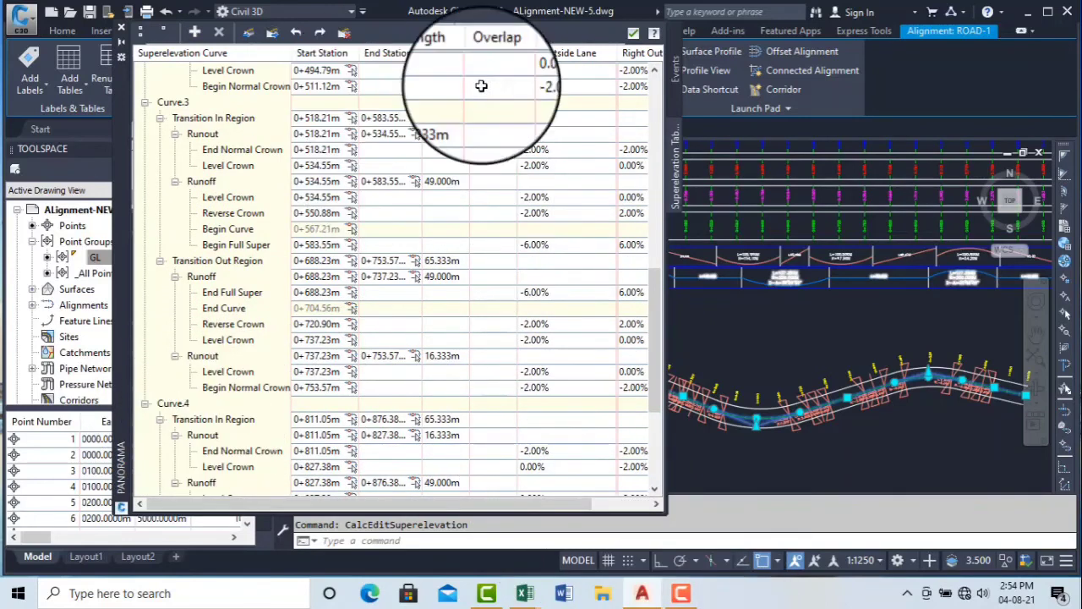
{"action": "left_click_drag", "start_coordinate": [413, 505], "coordinate": [472, 503]}
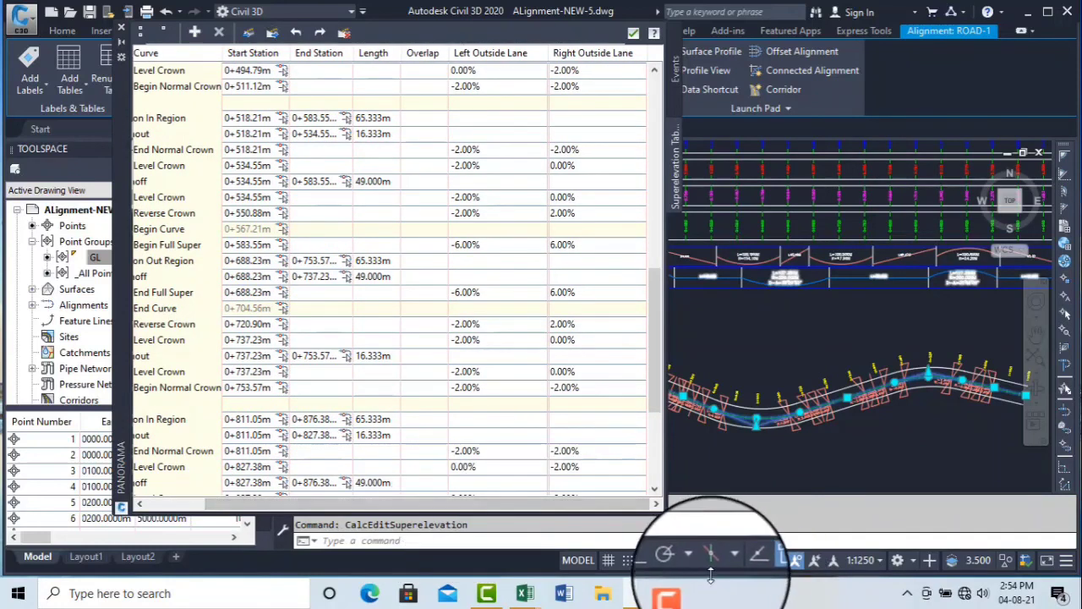
{"action": "left_click", "coordinate": [683, 594]}
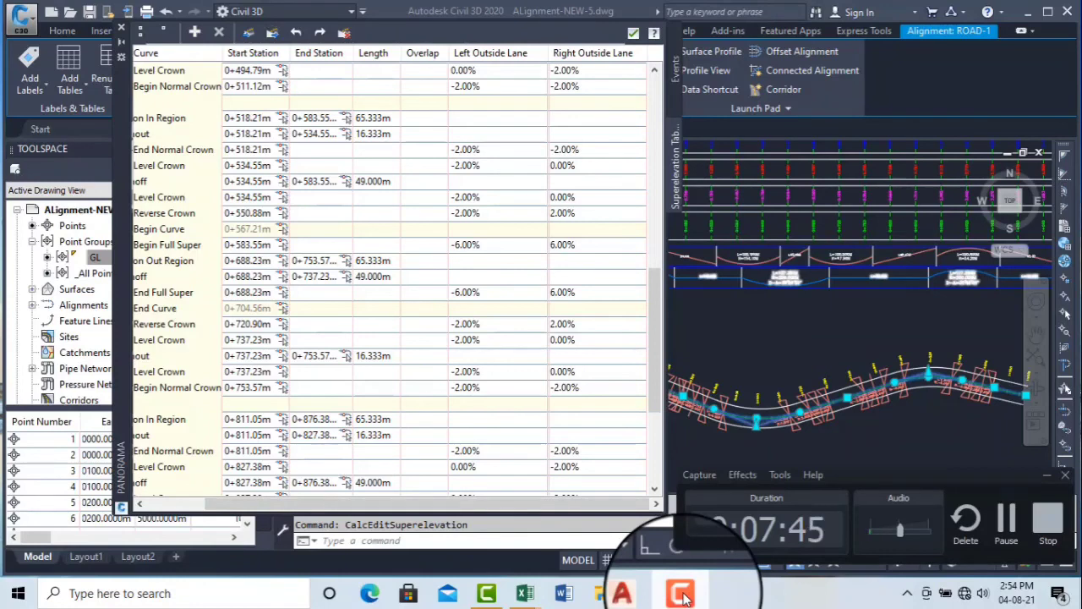